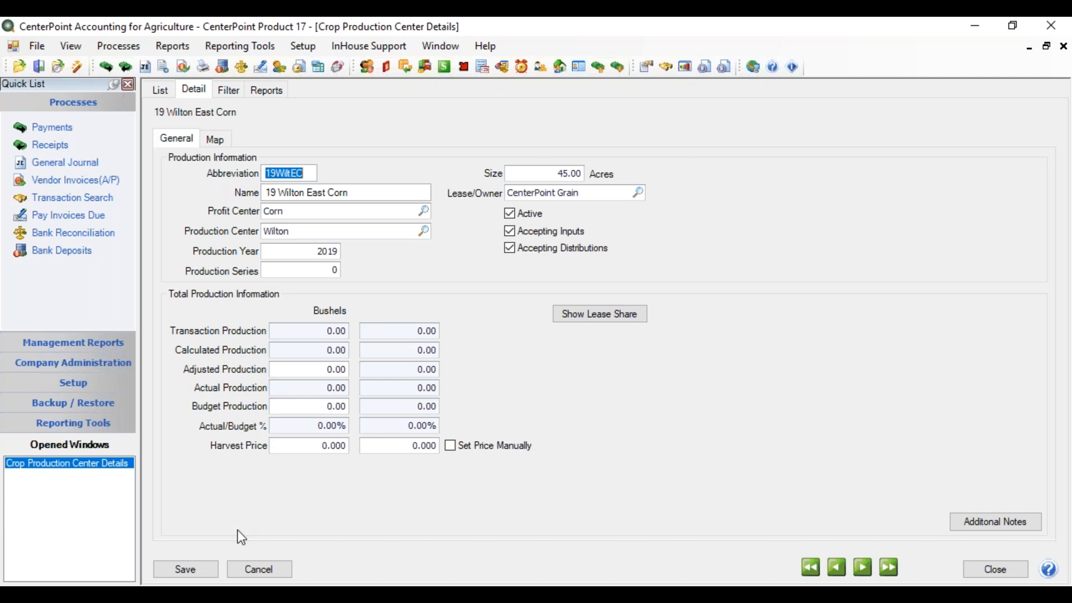
Leave the 19 Wilton East Corn record without saving, close the crop production center details and open the Data Entry Templates list.
{"action": "left_click", "coordinate": [278, 578]}
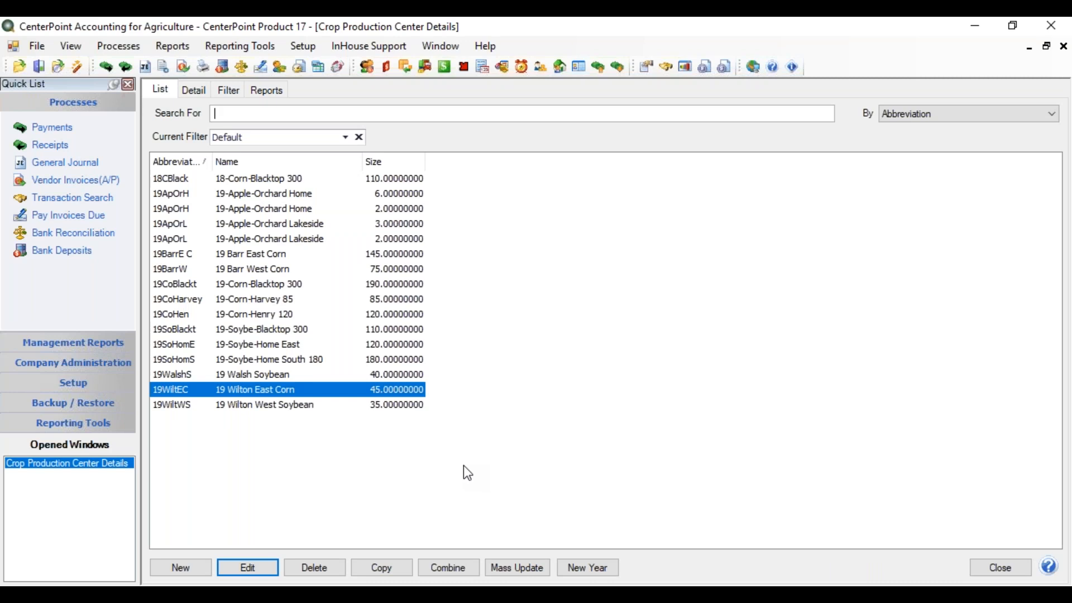
{"action": "left_click", "coordinate": [999, 568]}
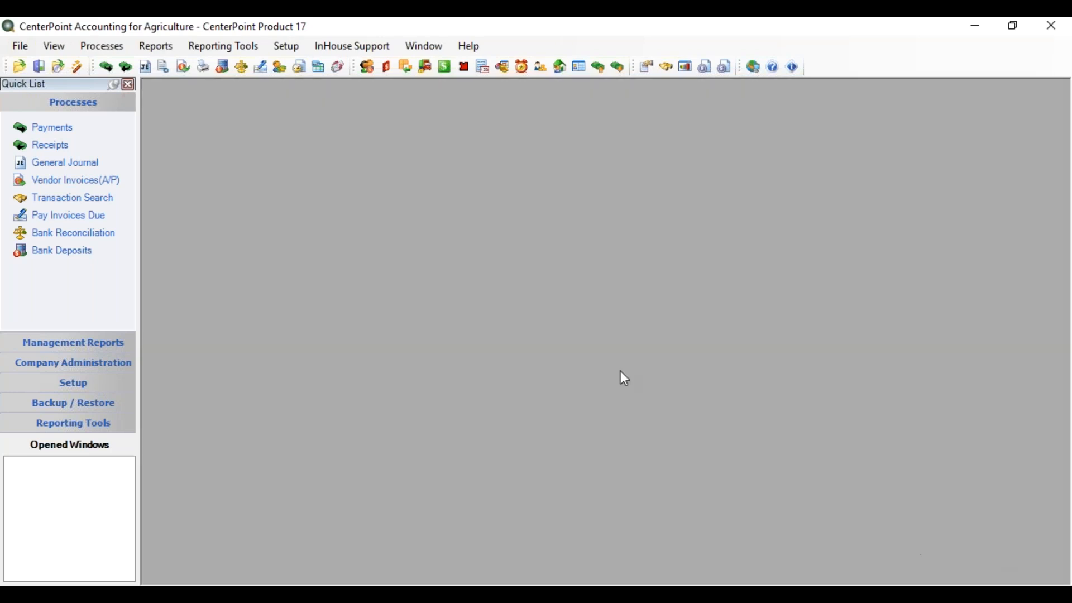
{"action": "left_click", "coordinate": [296, 47]}
{"action": "mouse_move", "coordinate": [348, 321]}
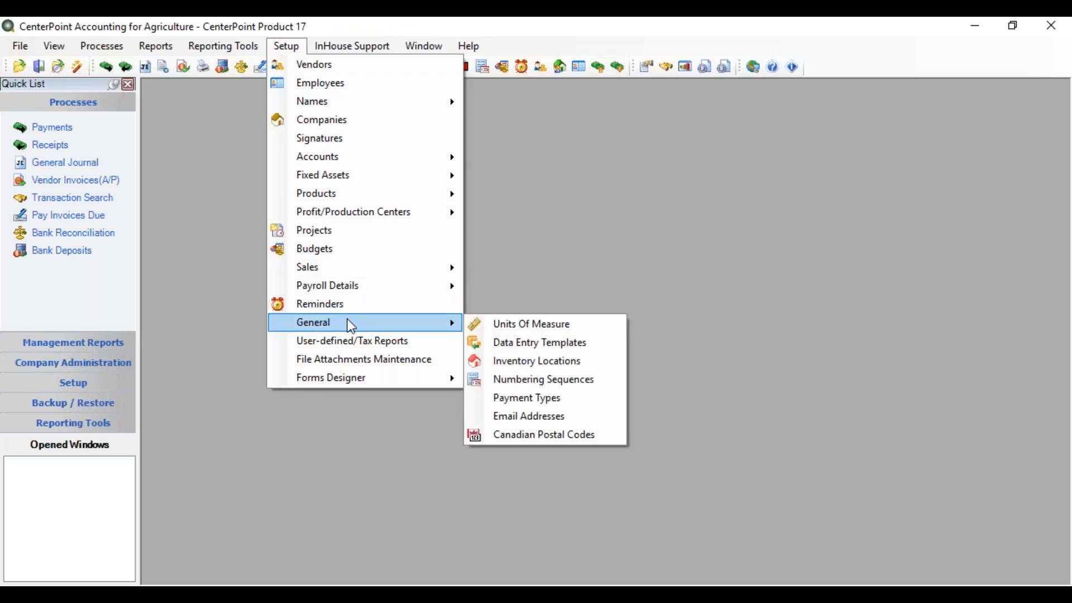
{"action": "left_click", "coordinate": [509, 354]}
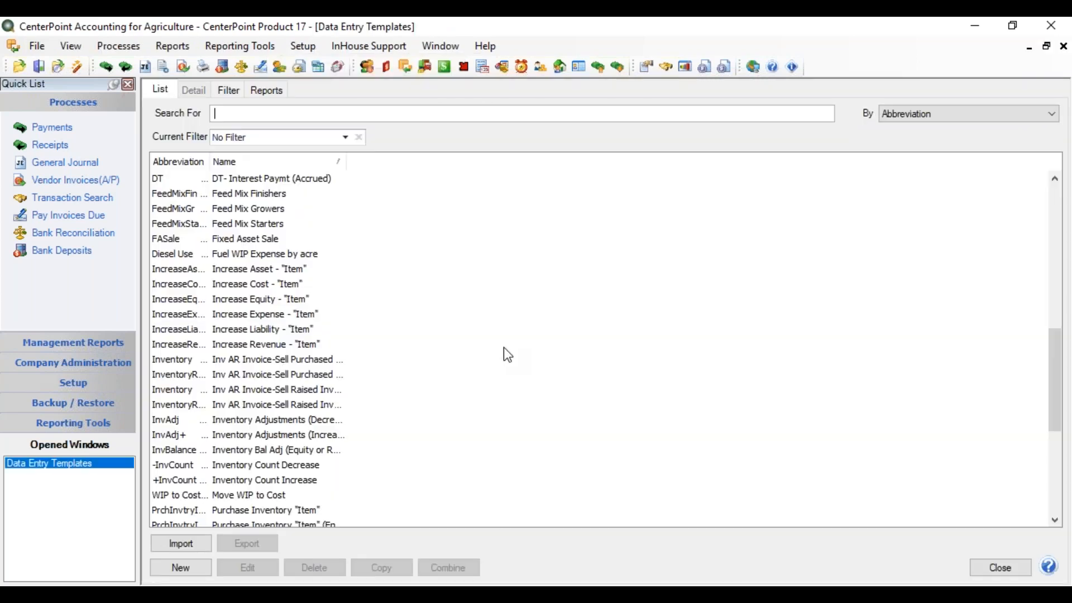
Open the DT - Increase Revenue template and display the properties of its Income journal entry.
{"action": "left_click_drag", "start_coordinate": [1054, 370], "coordinate": [1046, 306]}
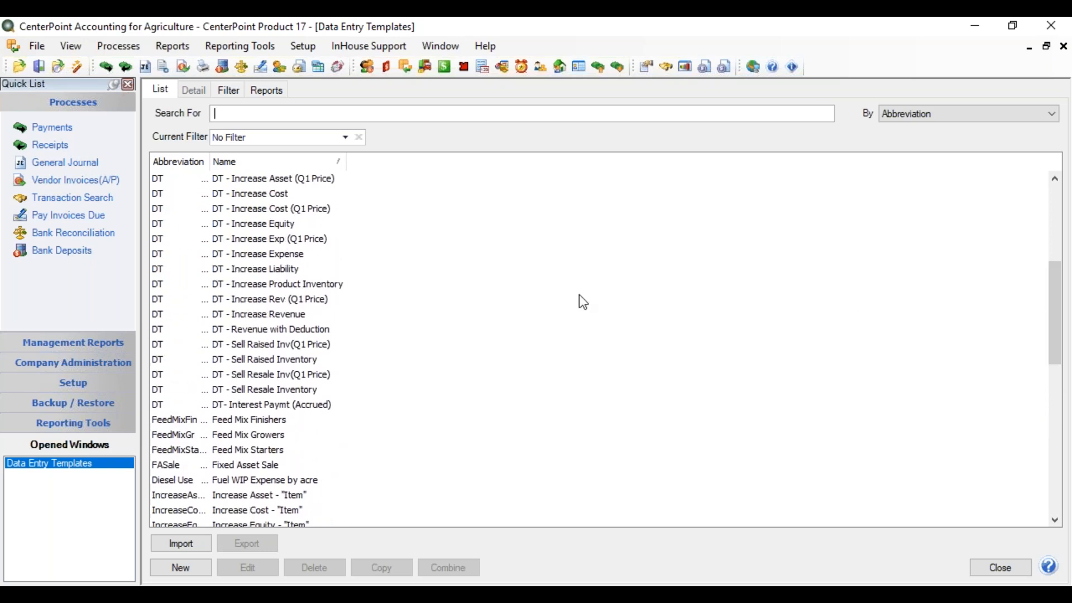
{"action": "left_click", "coordinate": [301, 318]}
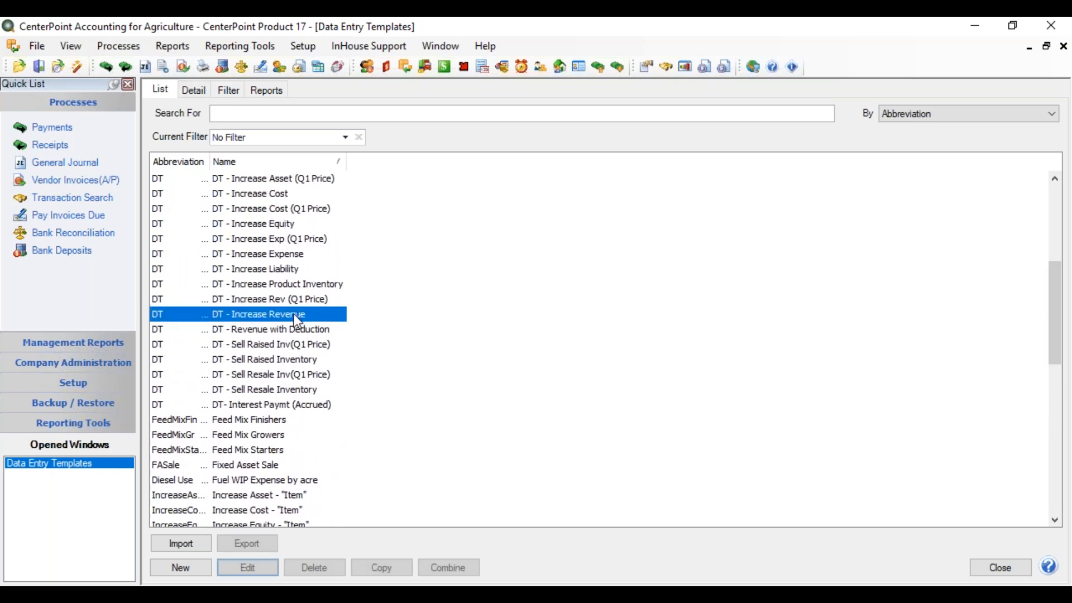
{"action": "double_click", "coordinate": [295, 314]}
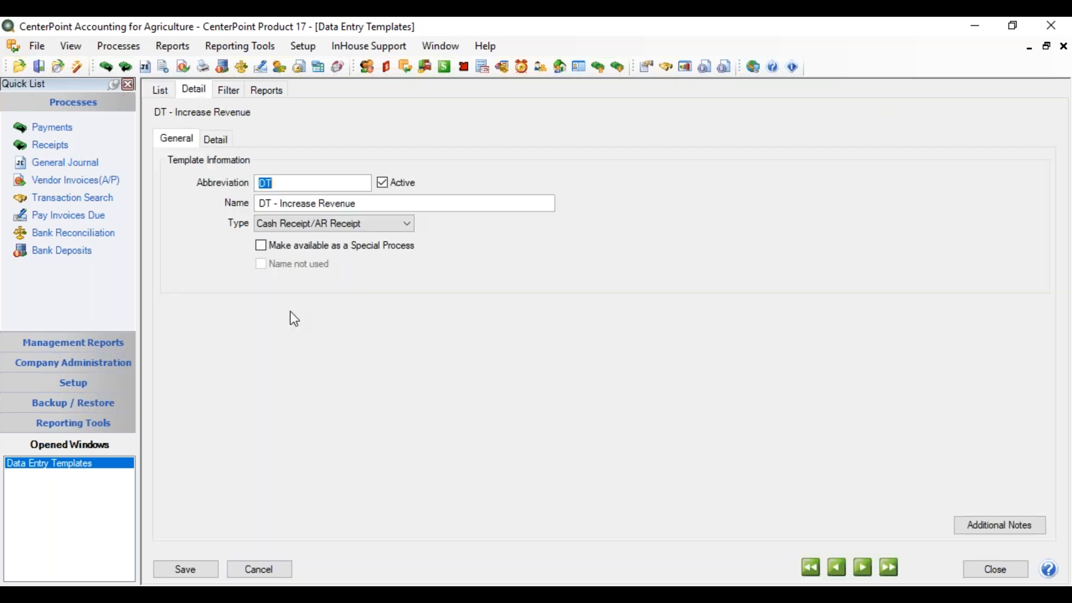
{"action": "left_click", "coordinate": [220, 141]}
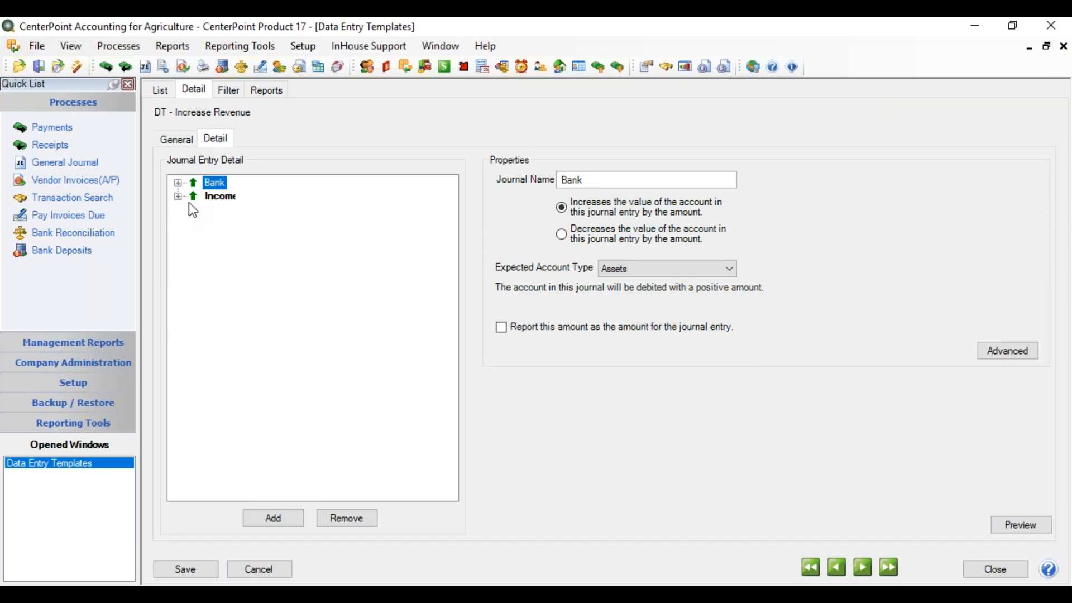
{"action": "left_click", "coordinate": [218, 201]}
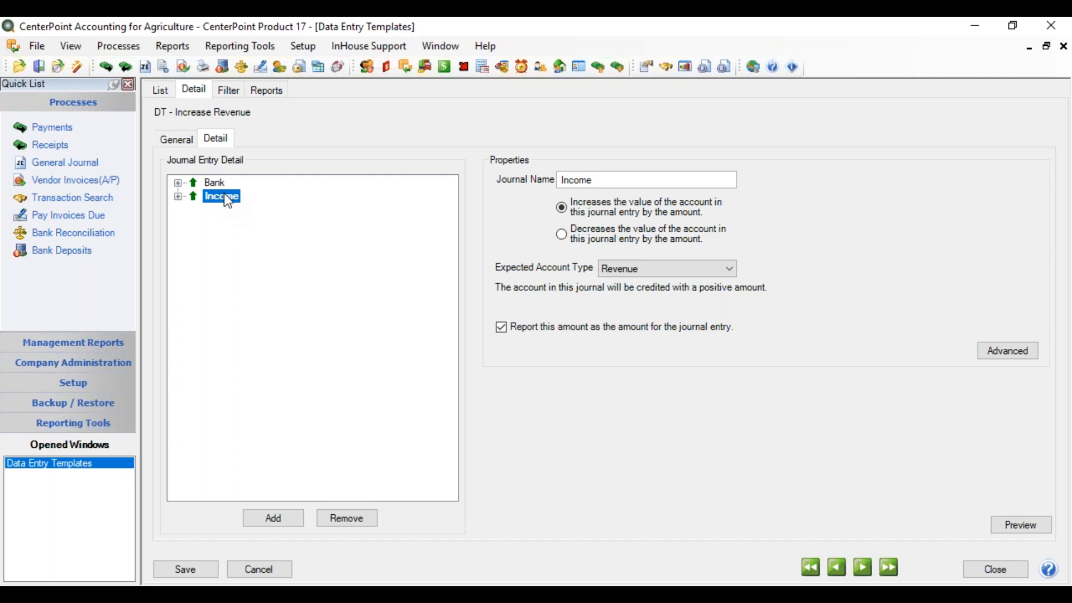
Make sure Adjust Production Quantities is enabled in the Income entry's advanced settings, then save the template and close the list.
{"action": "left_click", "coordinate": [1012, 354]}
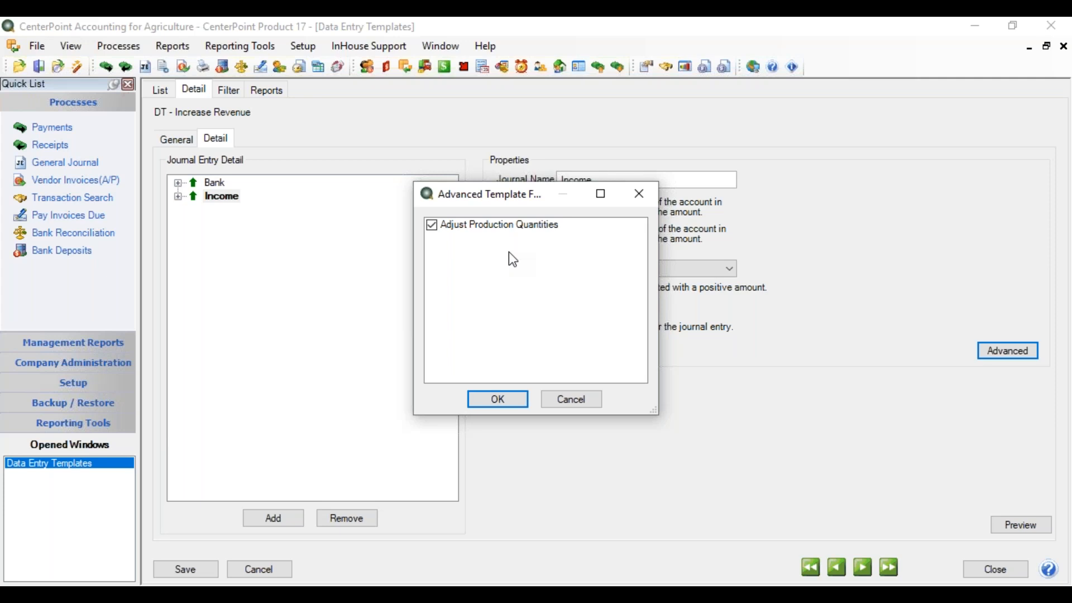
{"action": "left_click", "coordinate": [507, 400]}
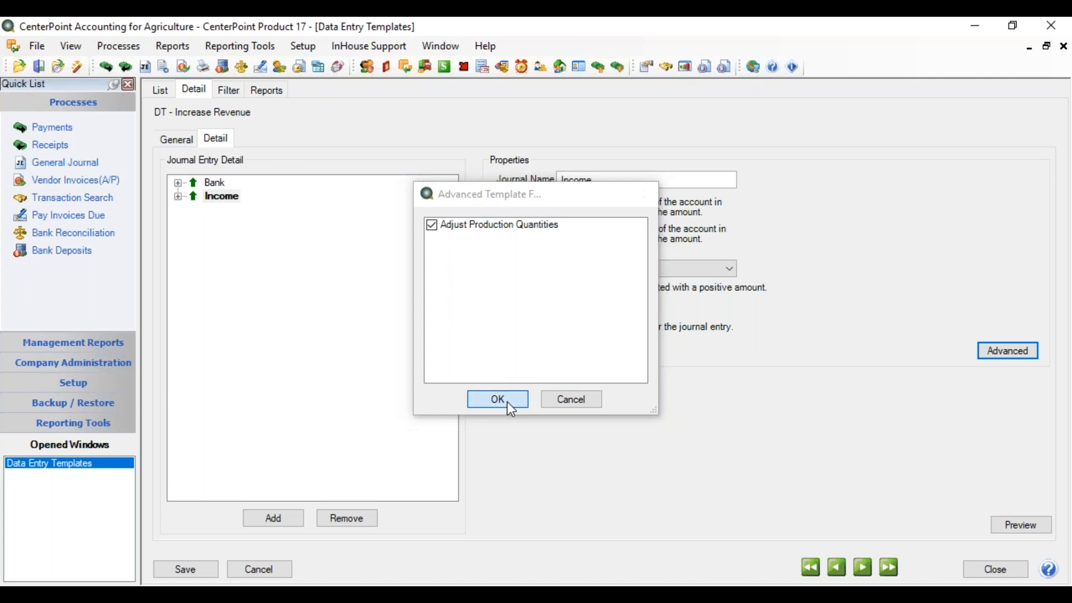
{"action": "left_click", "coordinate": [187, 569]}
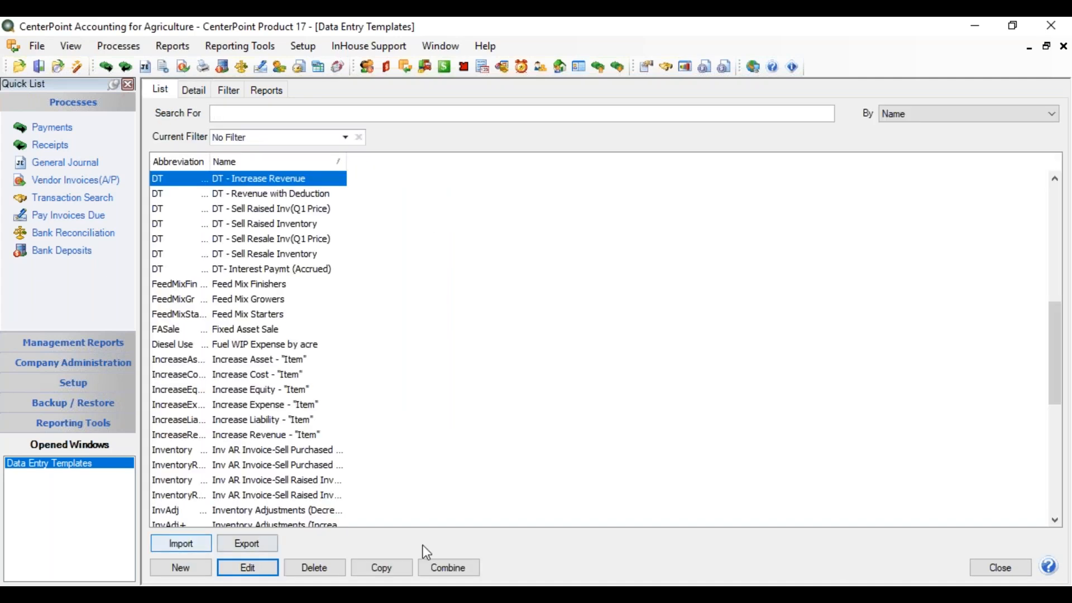
{"action": "left_click", "coordinate": [996, 569]}
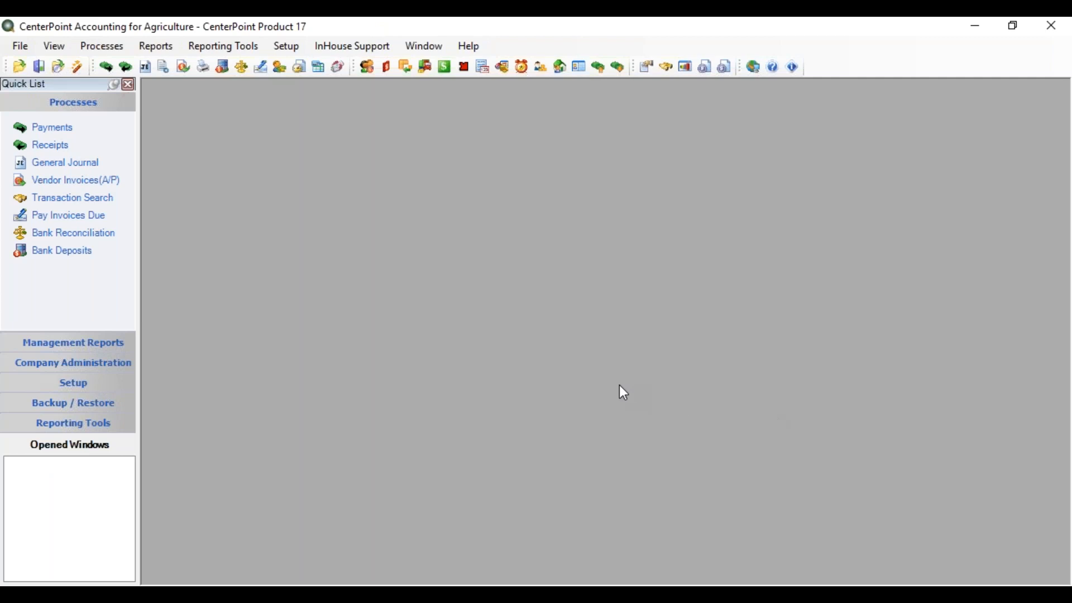
Start a receipt with First National Bank as the bank account and Red Wing Elevator as the received-from name.
{"action": "left_click", "coordinate": [54, 150]}
{"action": "left_click", "coordinate": [257, 117]}
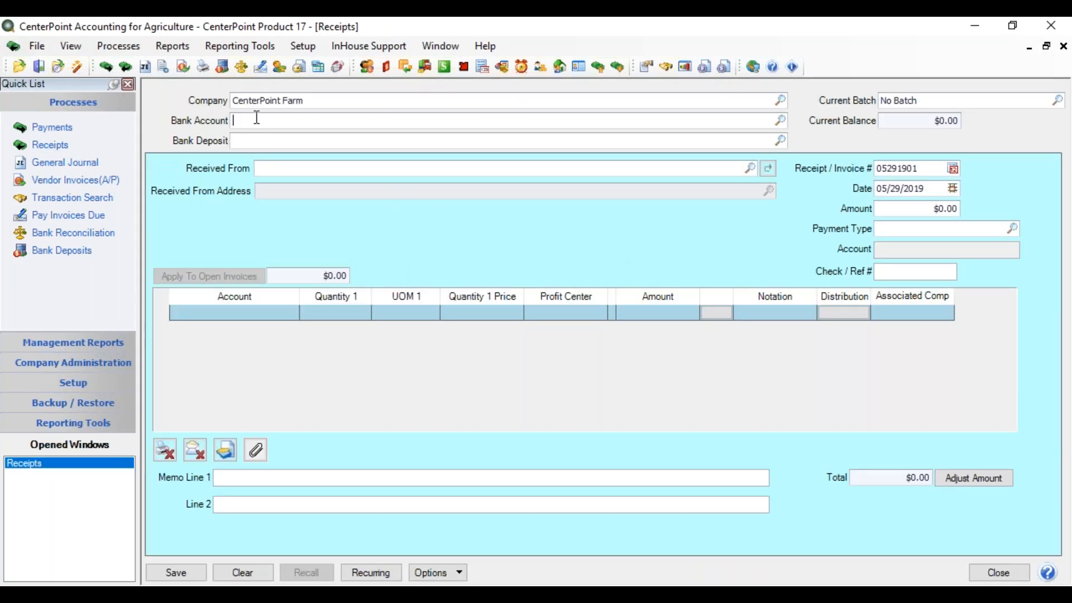
{"action": "type", "text": "first"}
{"action": "key", "text": "Tab"}
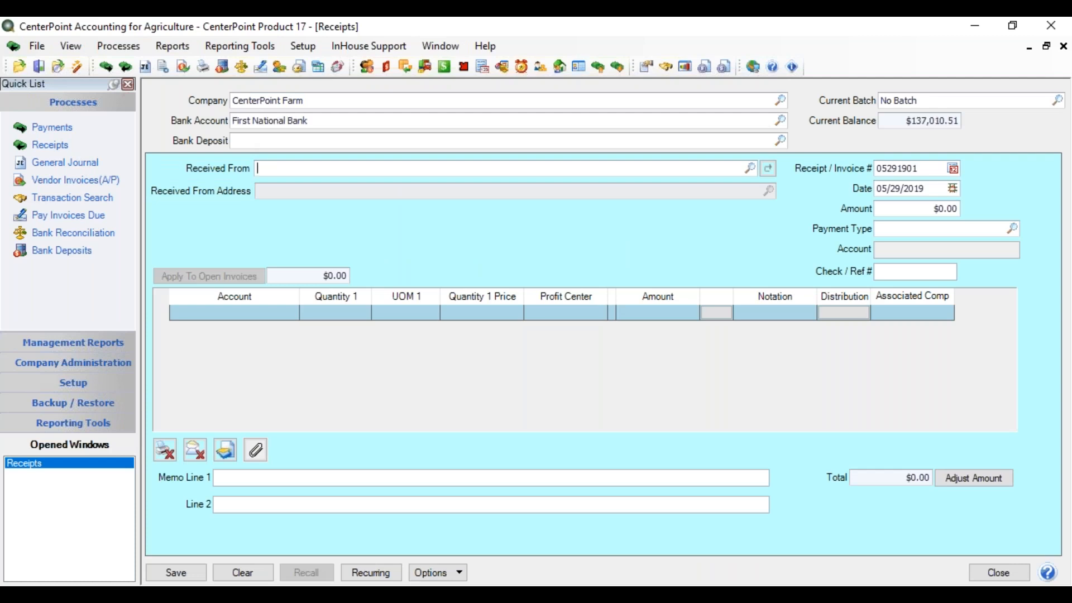
{"action": "type", "text": "red wing"}
{"action": "key", "text": "Tab"}
{"action": "key", "text": "Return"}
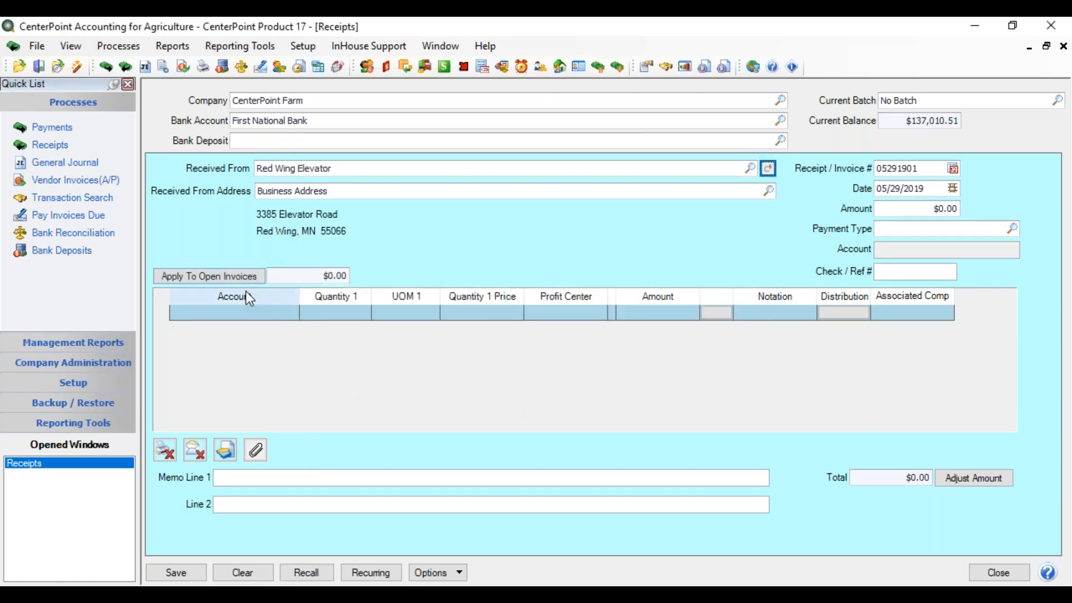
Set the receipt date to 11/01/2019 and the amount to $43,665.00.
{"action": "key", "text": "Tab"}
{"action": "key", "text": "Tab"}
{"action": "key", "text": "Tab"}
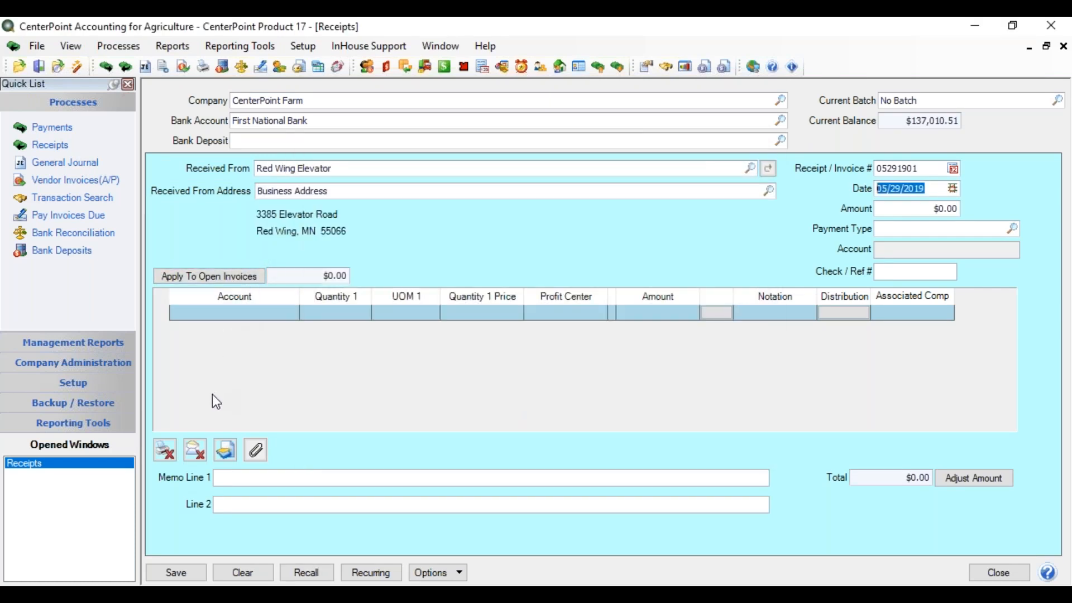
{"action": "type", "text": "11/01/2019"}
{"action": "key", "text": "Tab"}
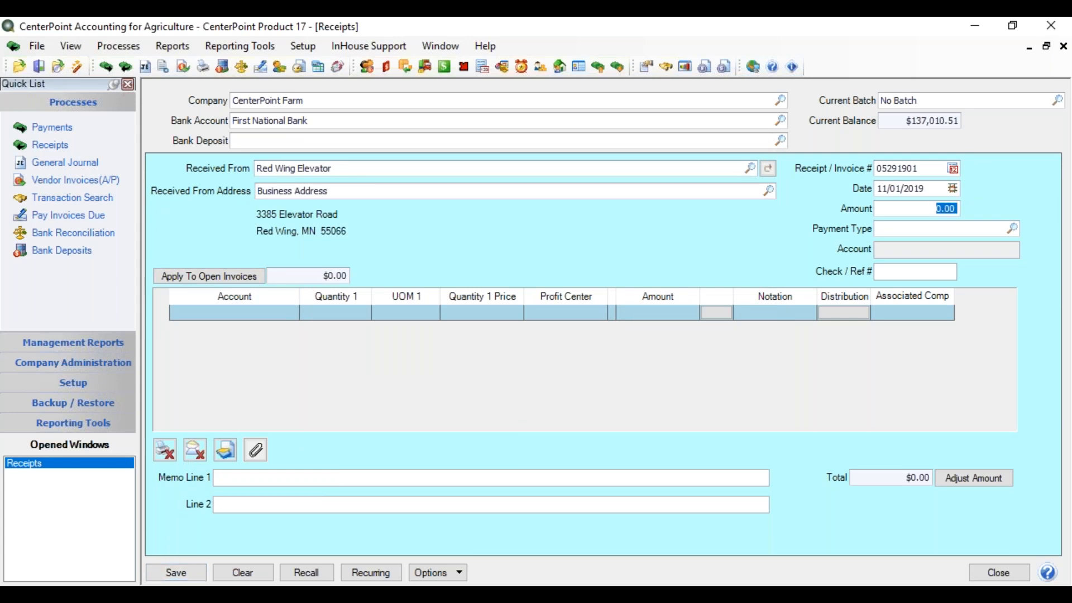
{"action": "type", "text": "43665"}
{"action": "key", "text": "Tab"}
{"action": "key", "text": "Tab"}
{"action": "key", "text": "Tab"}
{"action": "key", "text": "Tab"}
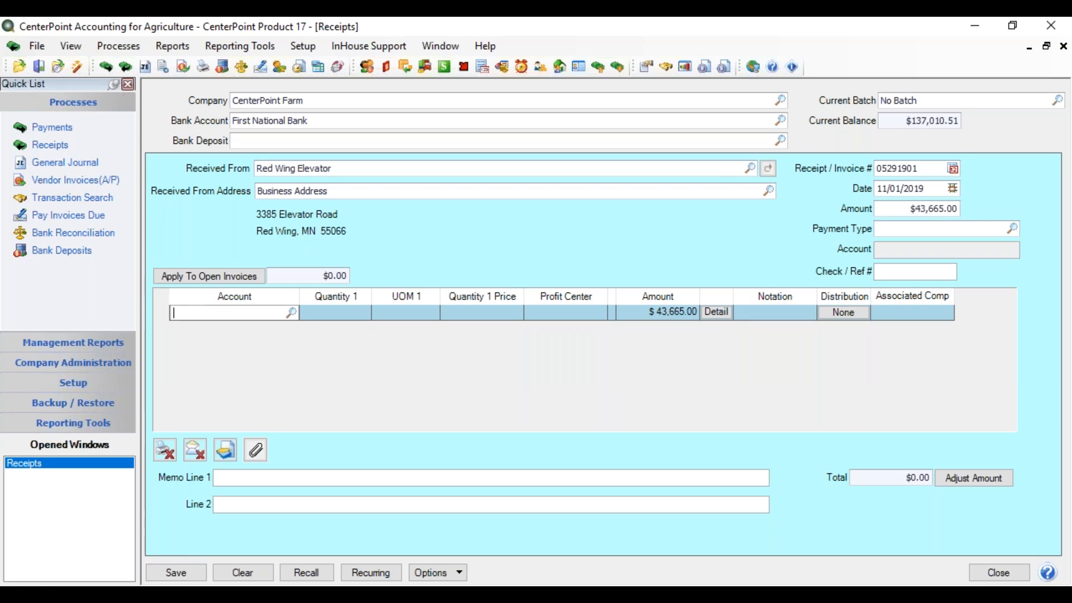
Fill the receipt line with the Sales of Corn account, a quantity of 12,300 bushels and the Corn profit center.
{"action": "type", "text": "corn sale"}
{"action": "key", "text": "Tab"}
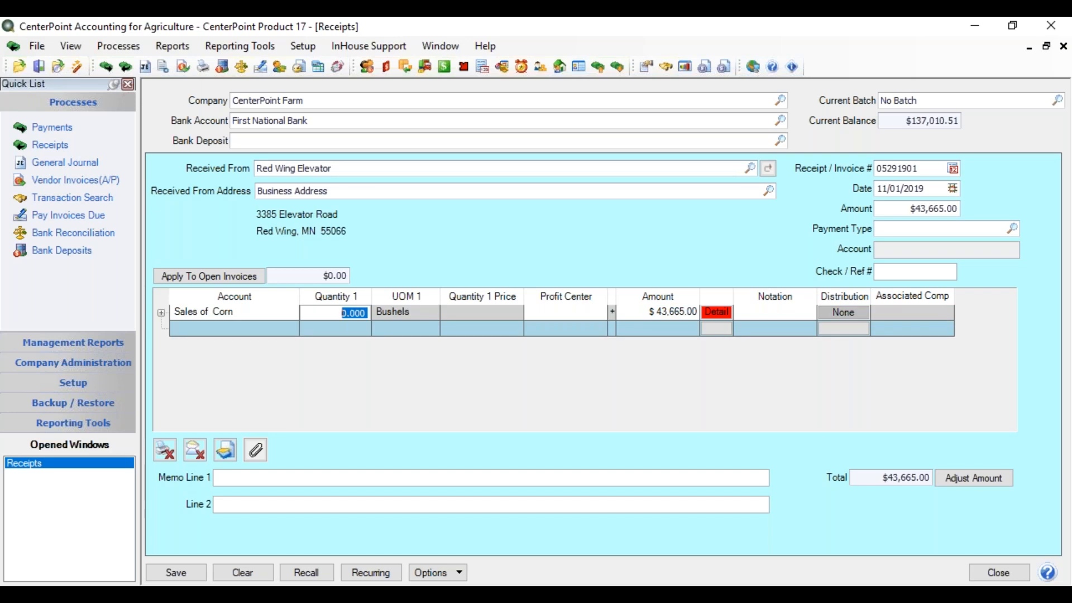
{"action": "type", "text": "12,"}
{"action": "type", "text": "300"}
{"action": "key", "text": "Tab"}
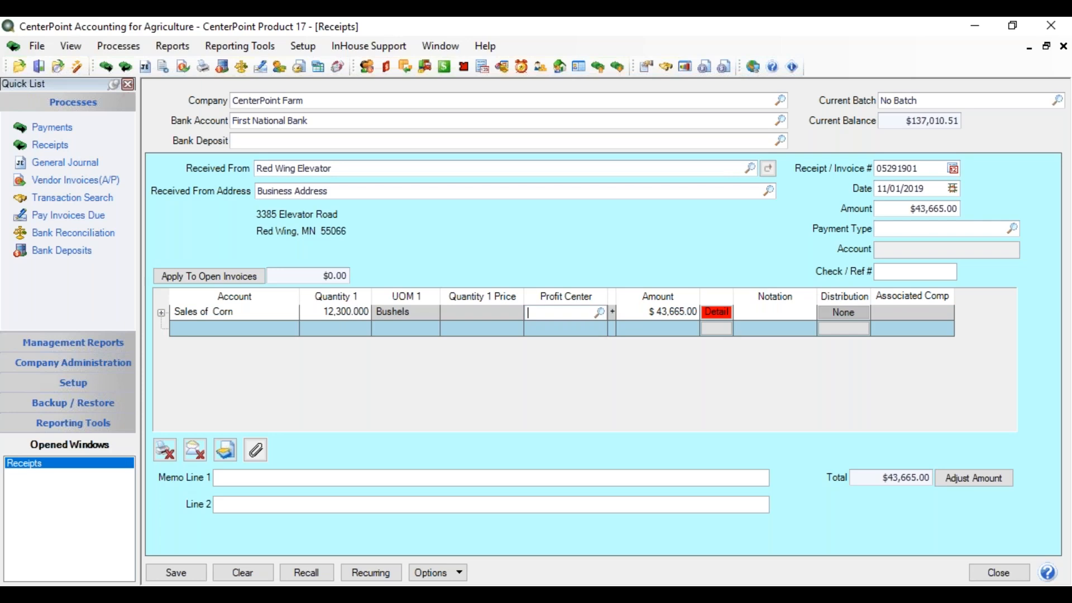
{"action": "type", "text": "corn"}
{"action": "key", "text": "Tab"}
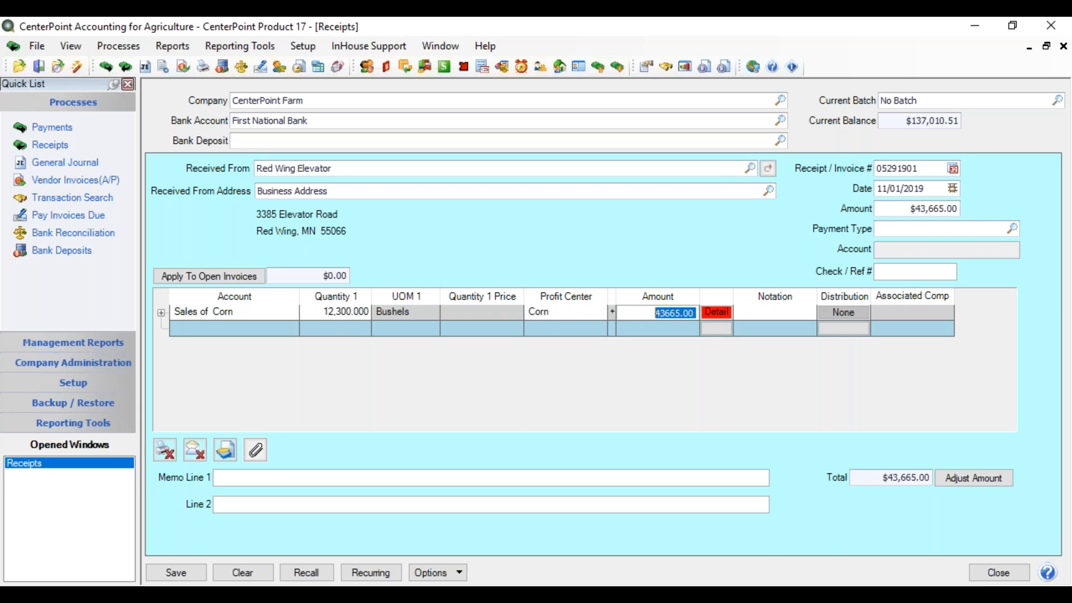
Open the corn sales line's detail and change its template to DT - Increase Revenue.
{"action": "left_click", "coordinate": [713, 314]}
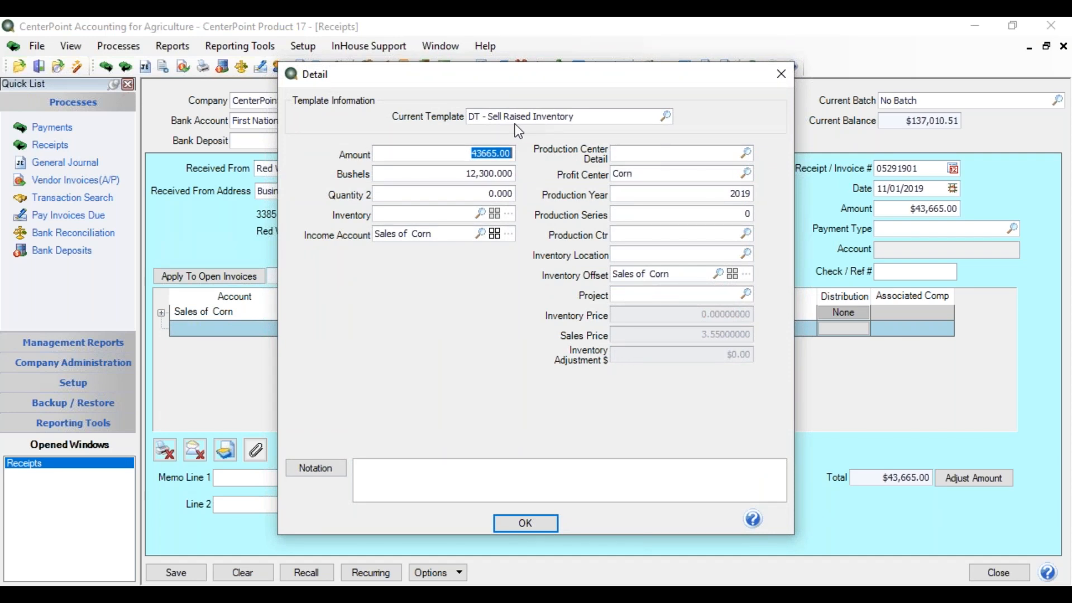
{"action": "left_click", "coordinate": [667, 117]}
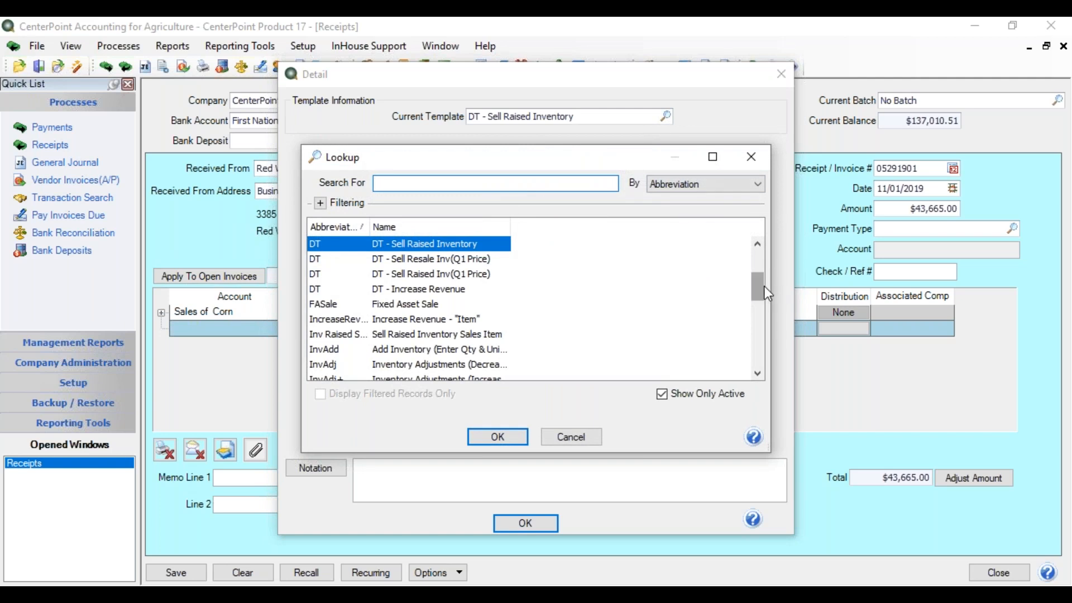
{"action": "left_click_drag", "start_coordinate": [765, 296], "coordinate": [758, 274]}
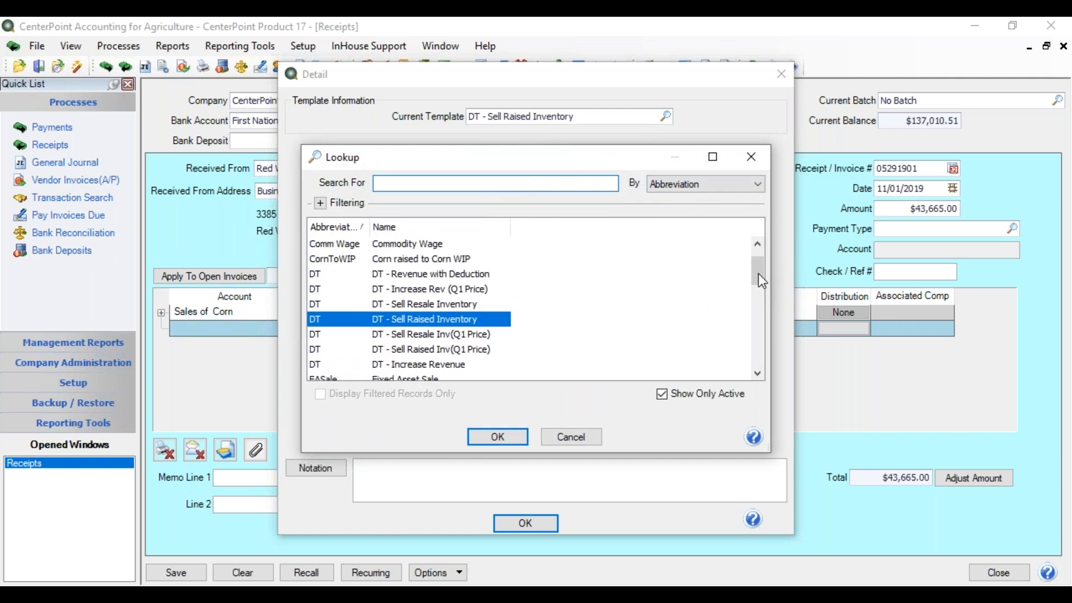
{"action": "double_click", "coordinate": [463, 365]}
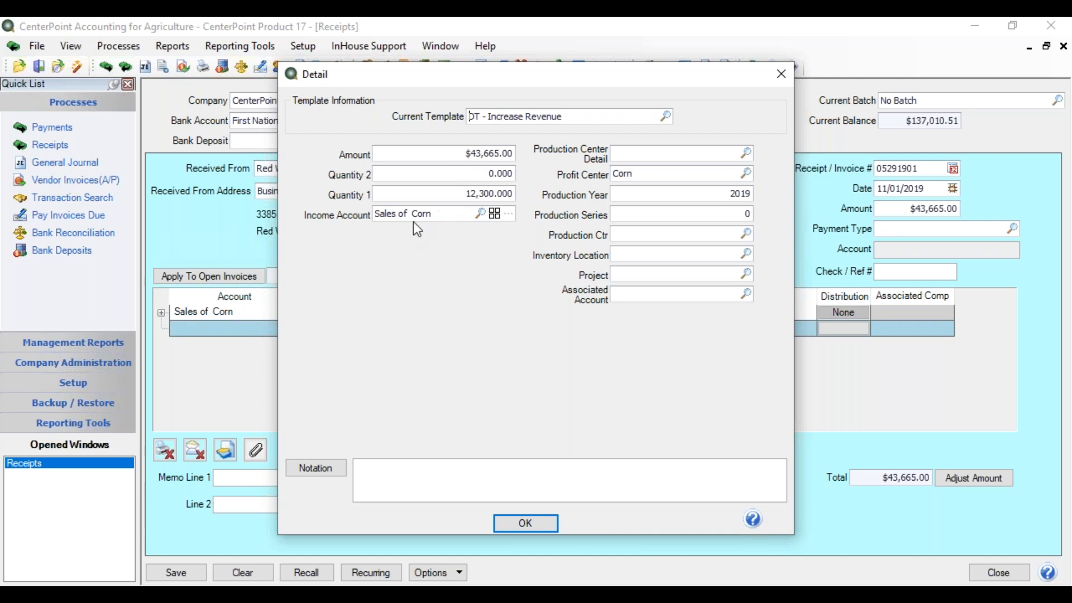
Assign the production center detail 19 Wilton East Corn to the corn sales line and confirm the line detail.
{"action": "left_click", "coordinate": [619, 154]}
{"action": "type", "text": "19"}
{"action": "key", "text": "Tab"}
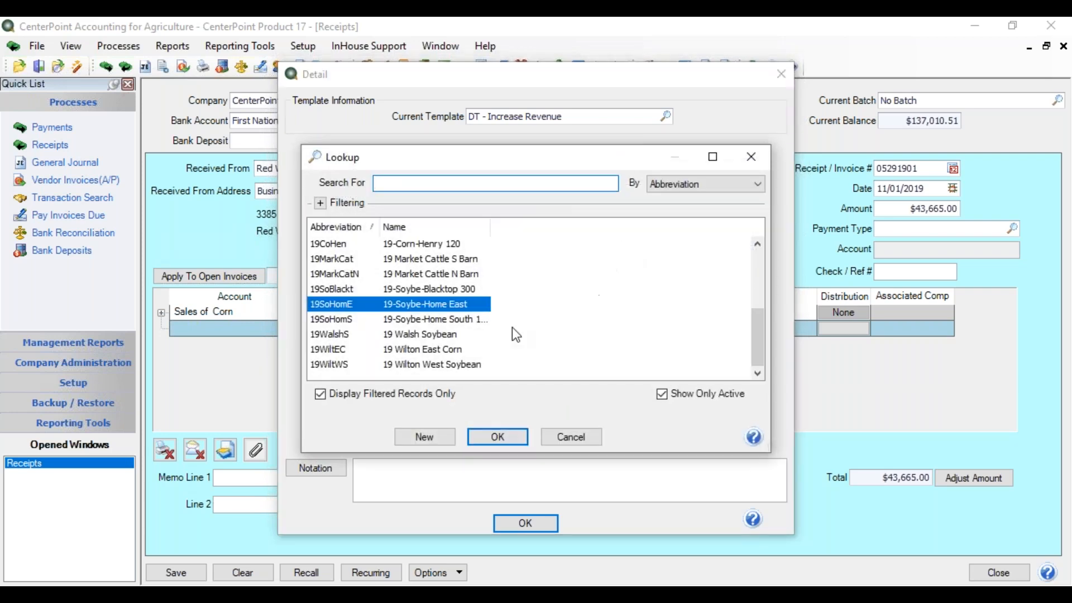
{"action": "double_click", "coordinate": [452, 349]}
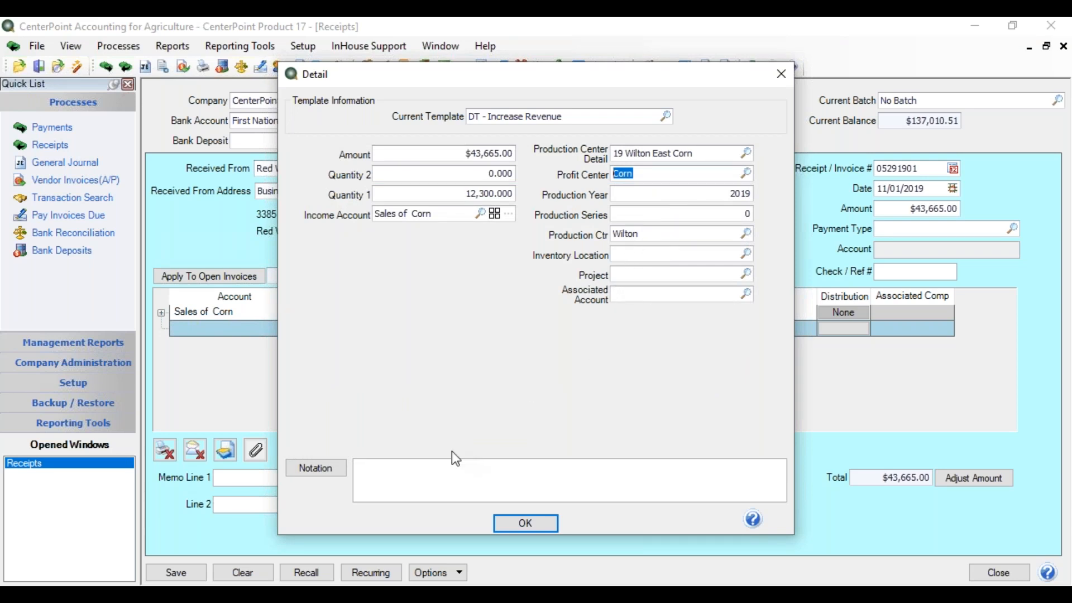
{"action": "left_click", "coordinate": [413, 464]}
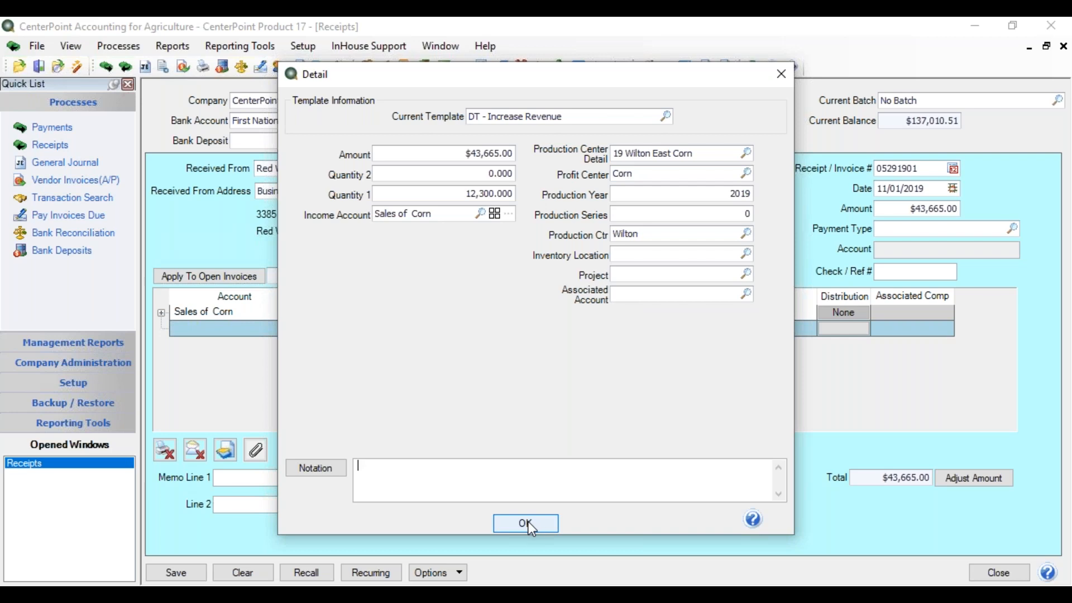
{"action": "left_click", "coordinate": [535, 525]}
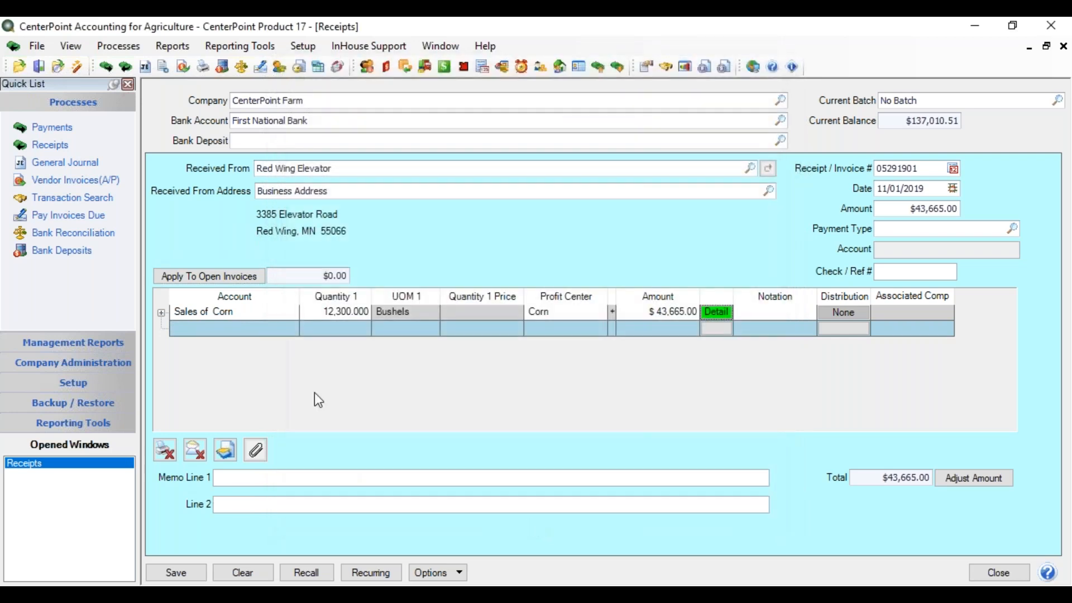
Expand the corn sales line to review its journal entries and save the receipt.
{"action": "left_click", "coordinate": [161, 314]}
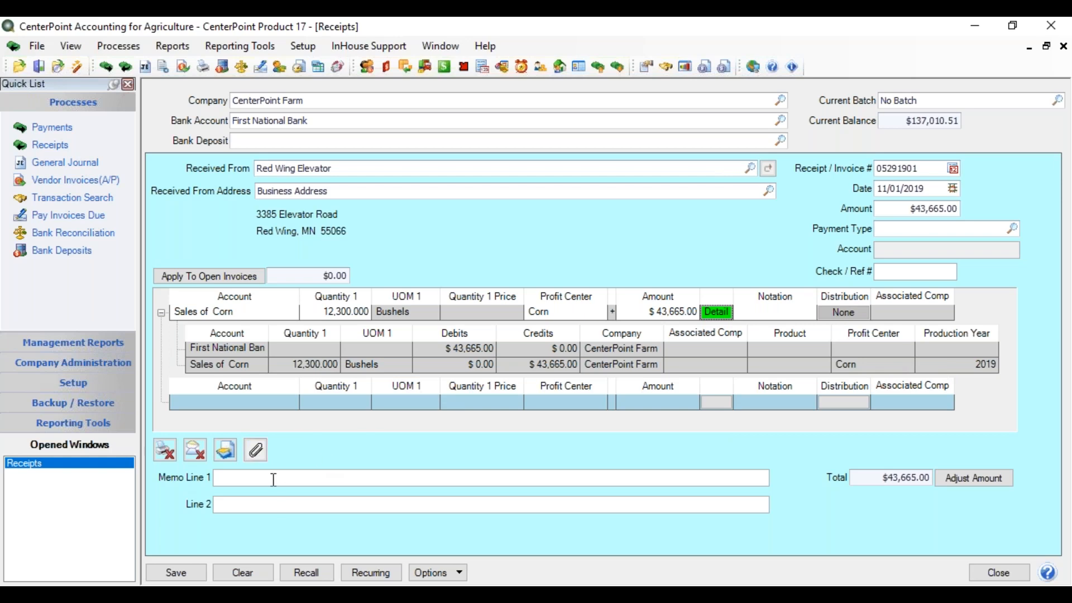
{"action": "left_click", "coordinate": [177, 576]}
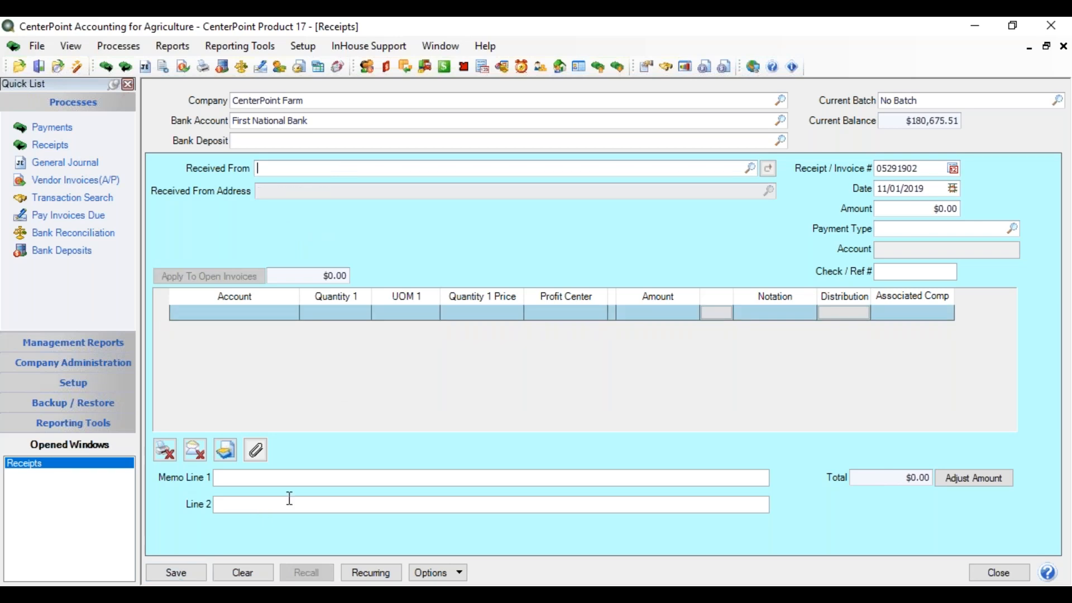
Open the Crop Production Center Details list.
{"action": "left_click", "coordinate": [301, 46]}
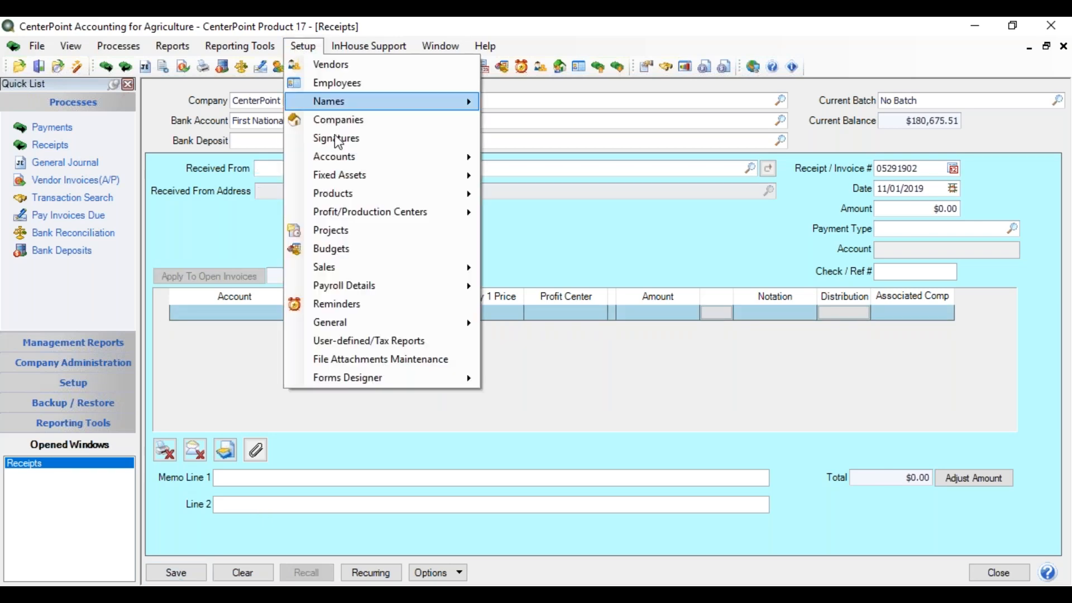
{"action": "mouse_move", "coordinate": [363, 215]}
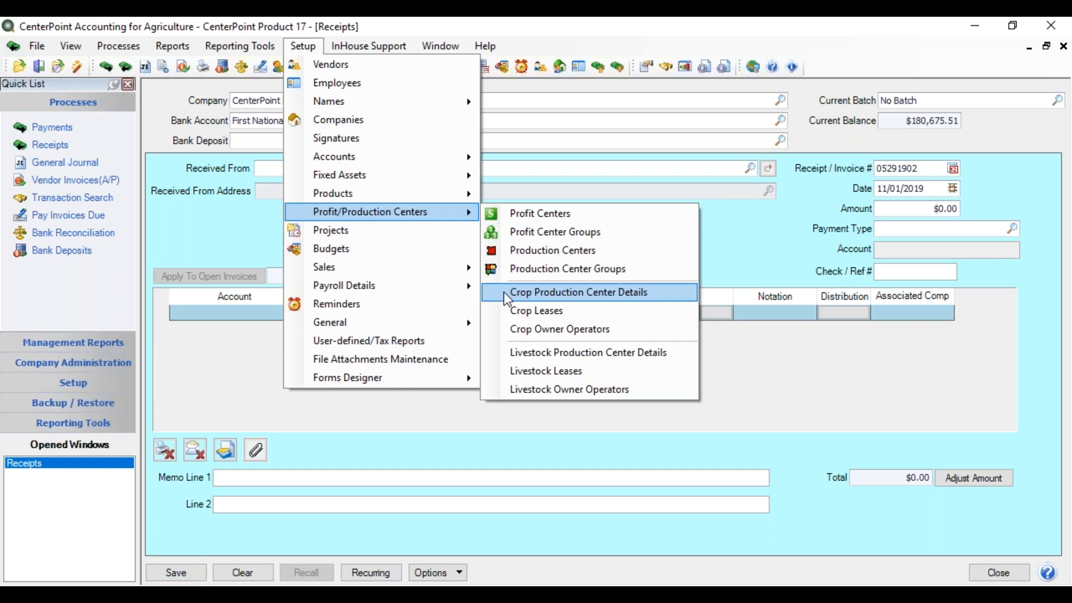
{"action": "left_click", "coordinate": [504, 293]}
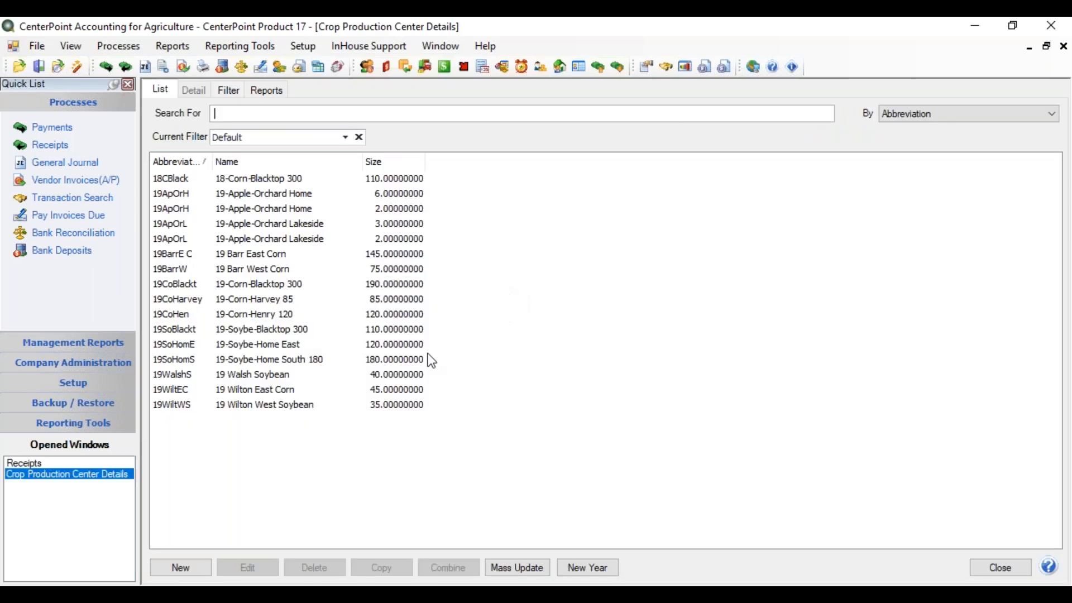
Open the 19 Wilton East Corn production center detail to check its production bushels.
{"action": "left_click", "coordinate": [286, 389]}
{"action": "double_click", "coordinate": [286, 389]}
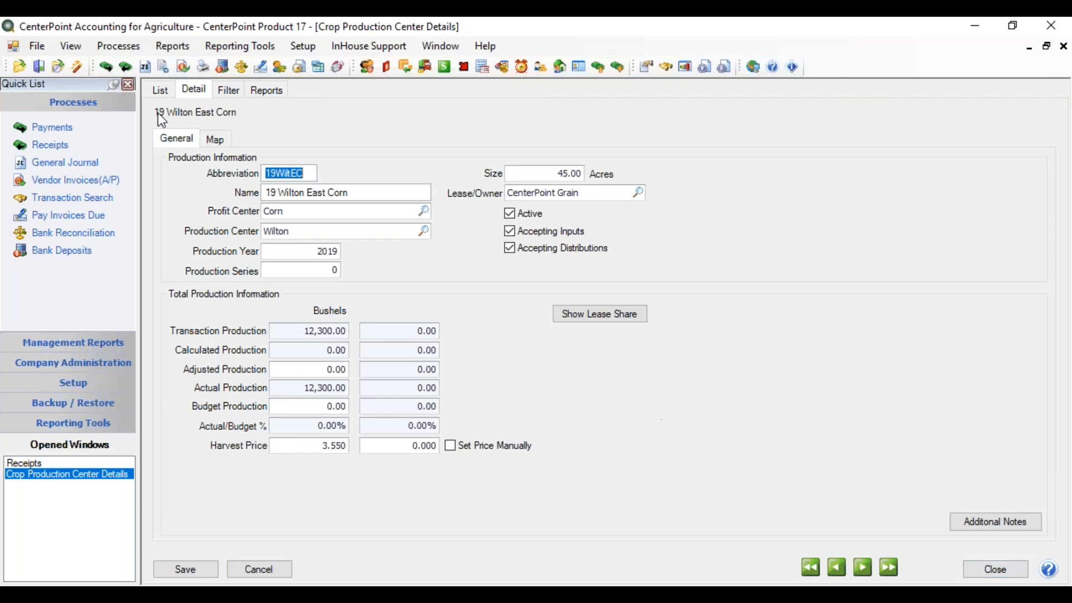
Preview the Income Statement from the Financial Statements reports for the period 11/1/2019 to 11/30/2019.
{"action": "left_click", "coordinate": [171, 48]}
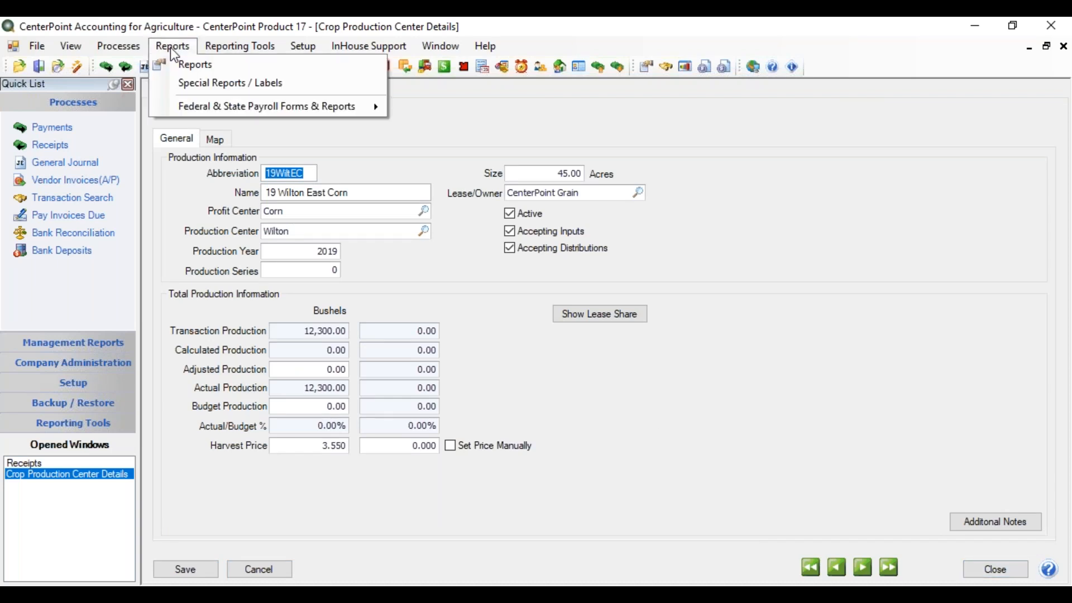
{"action": "left_click", "coordinate": [172, 66]}
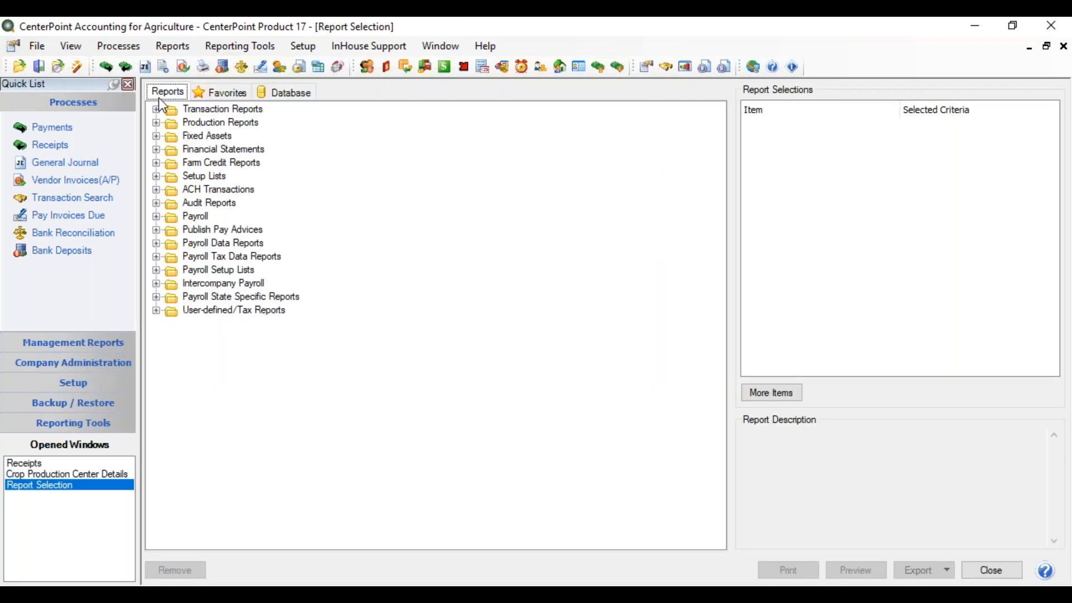
{"action": "left_click", "coordinate": [157, 149]}
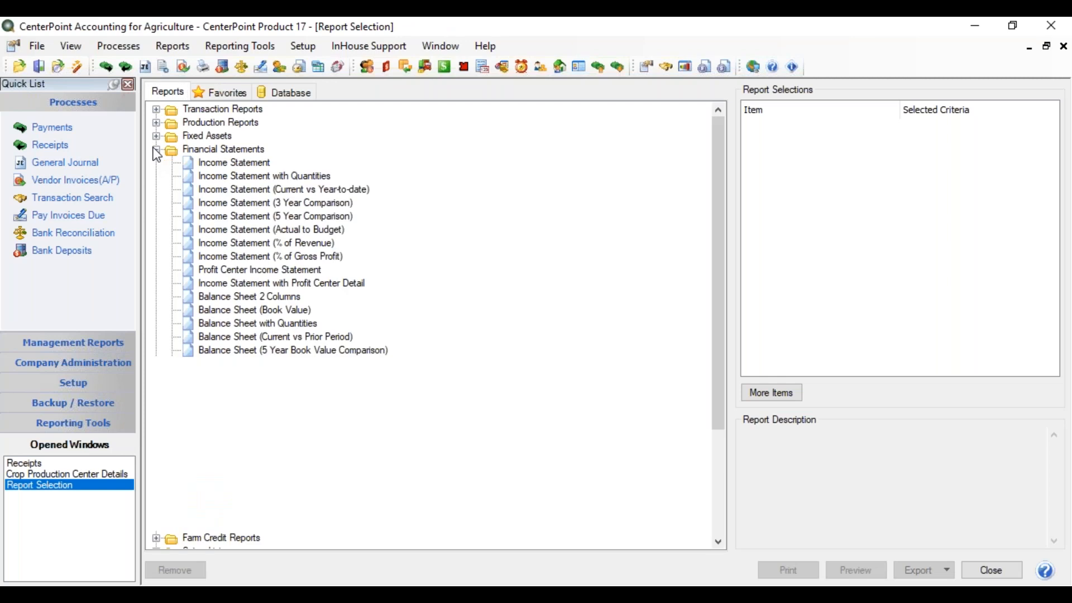
{"action": "left_click", "coordinate": [230, 163]}
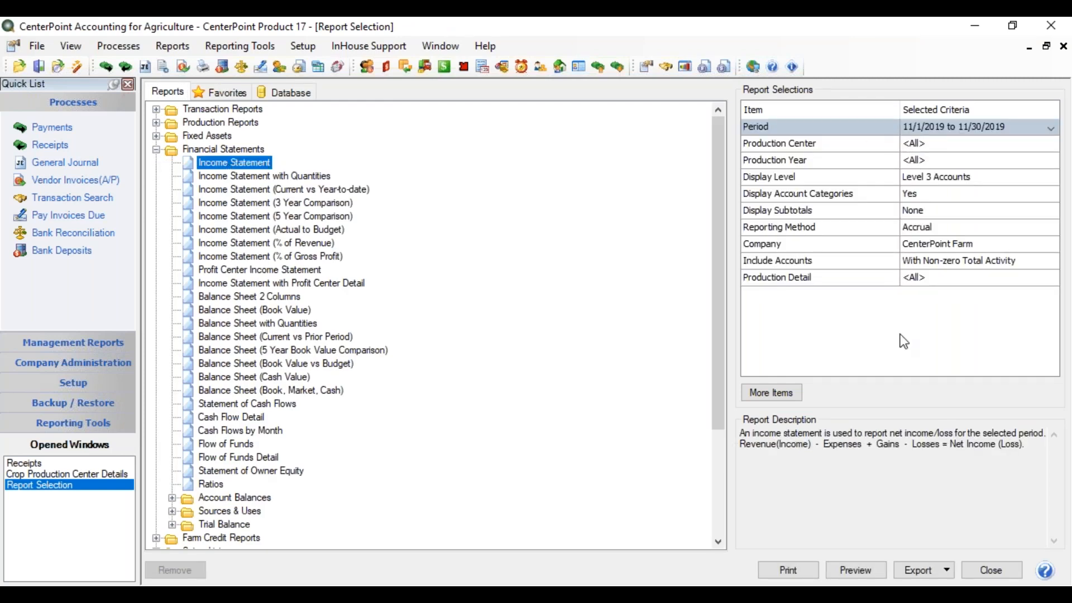
{"action": "left_click", "coordinate": [858, 571]}
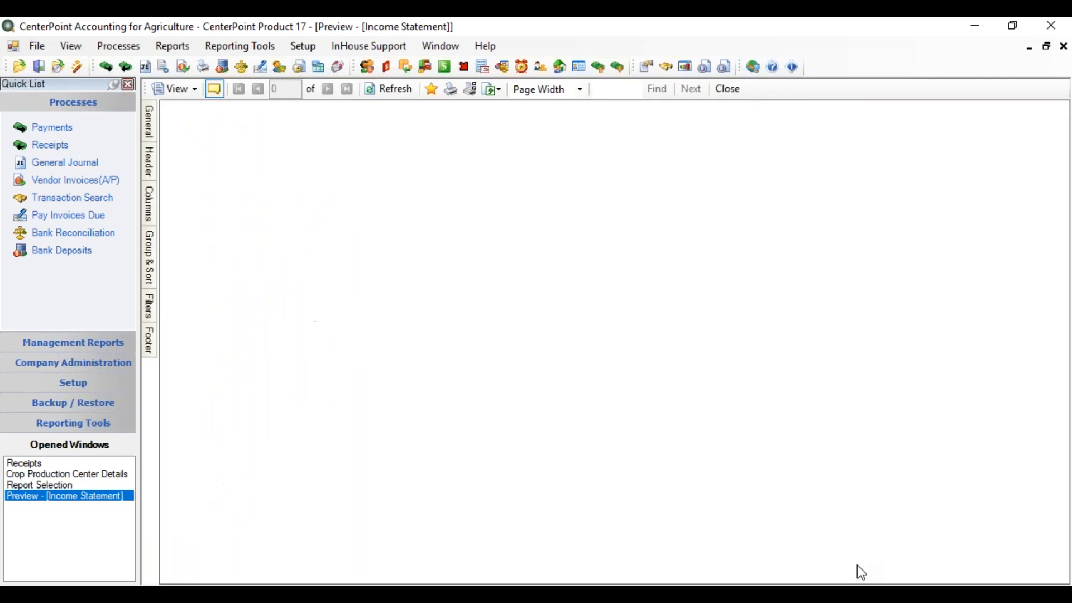